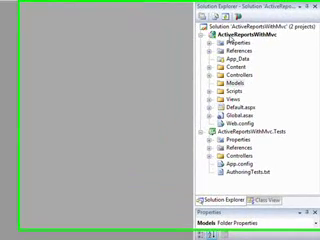
Create a new folder named Reports in the ActiveReportsWithMvc project
right_click(280, 37)
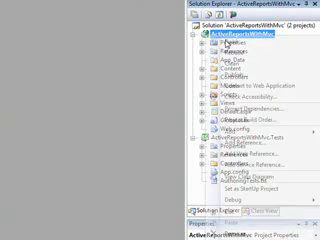
mouse_move(236, 132)
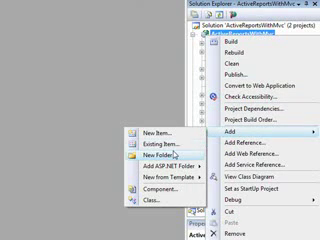
click(158, 155)
text(Rep)
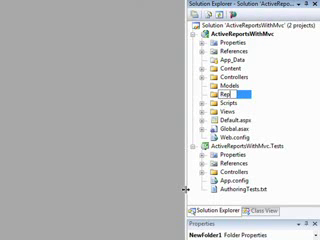
text(orts)
key(Return)
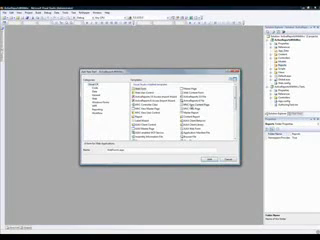
Add an ActiveReports 3.0 File report item to the Reports folder, named Report
click(190, 96)
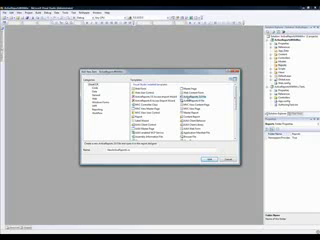
key(BackSpace)
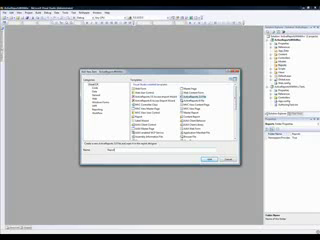
key(Return)
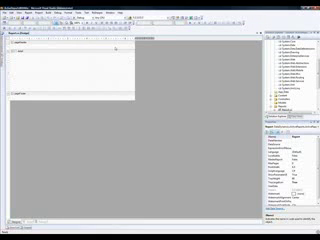
Remove the report's page header and footer bands and place a text box in the detail band
right_click(115, 48)
click(128, 64)
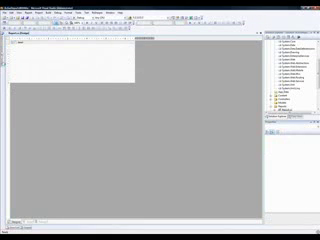
scroll(24, 120, up, 3)
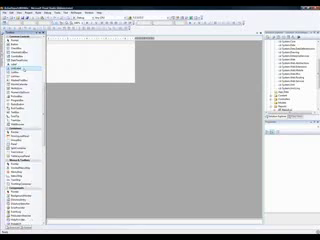
scroll(14, 82, up, 2)
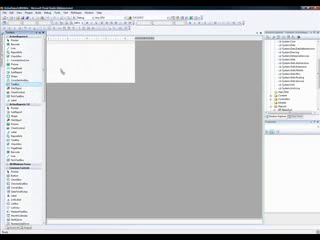
drag(61, 70, 121, 72)
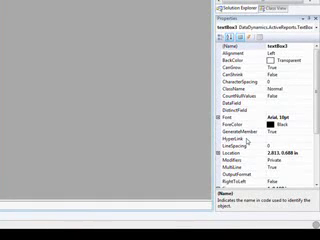
click(240, 131)
scroll(245, 139, down, 3)
Set the text box to 'This is a sample report.', then widen it, bold it and centre it
click(240, 160)
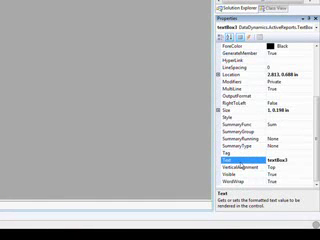
text(This is sam)
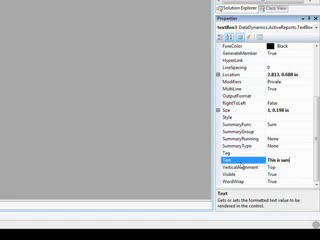
text( a sample repo)
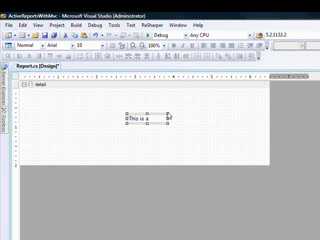
drag(168, 119, 210, 119)
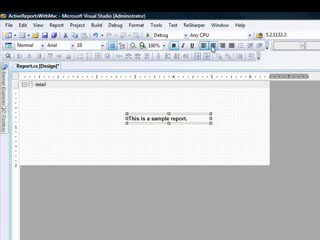
click(174, 46)
click(200, 57)
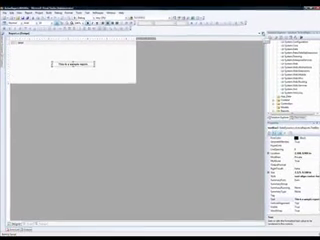
click(283, 93)
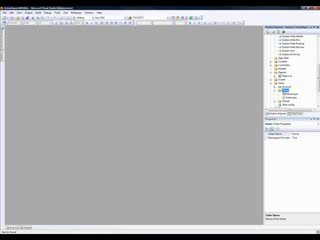
Add a Web Form named WebViewer to the Views > Home folder
right_click(286, 88)
mouse_move(290, 104)
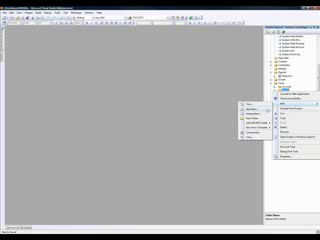
click(250, 108)
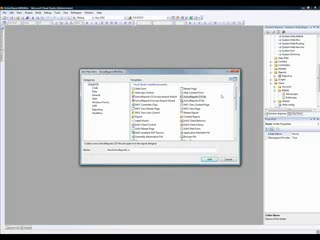
click(141, 89)
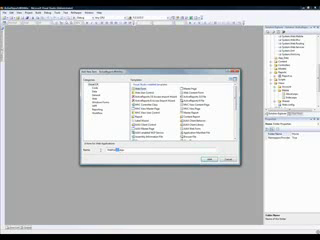
double_click(112, 150)
text(F)
key(Return)
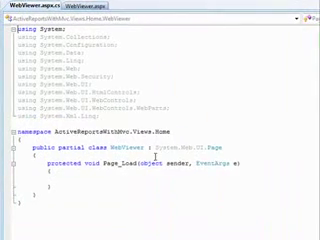
Start replacing WebViewer's base class System.Web.UI.Page with System.Web.Mvc.ViewPage
click(222, 148)
key(ctrl+shift+Left)
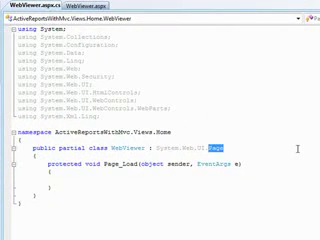
key(BackSpace)
key(BackSpace)
key(BackSpace)
key(BackSpace)
text(.)
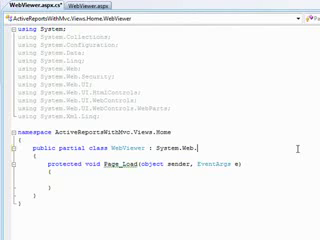
text(Mv)
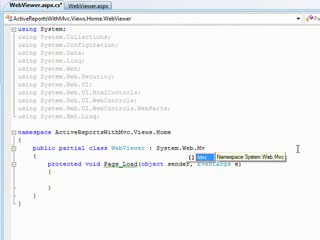
text(c.Vi)
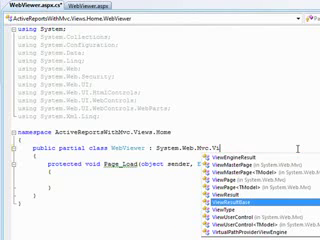
text(ewPage)
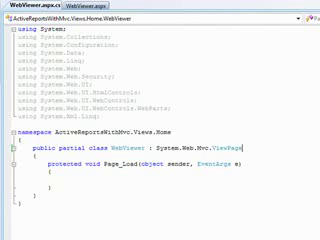
Delete WebViewer.aspx's default HTML below the Page directive and start a MasterPageFile attribute
click(86, 5)
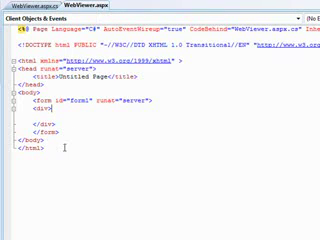
drag(56, 148, 18, 60)
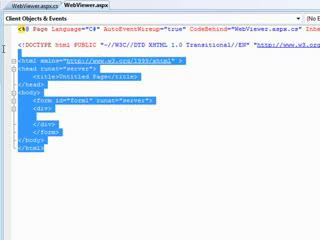
key(Delete)
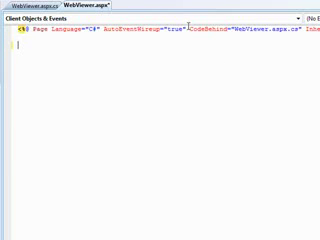
click(108, 28)
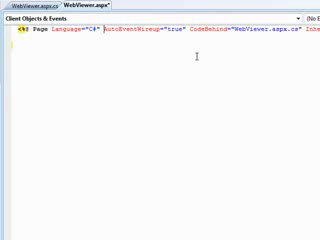
text(Master)
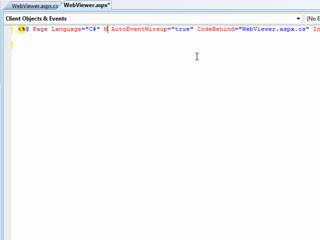
key(ctrl+space)
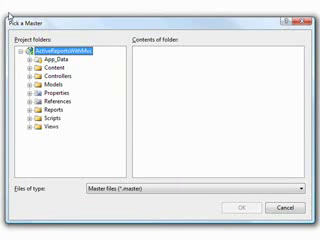
Set WebViewer.aspx's master page to ~/Views/Shared/Site.Master
click(30, 127)
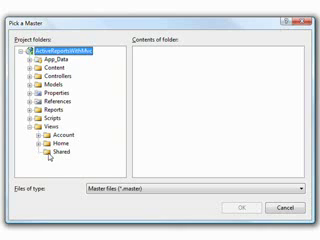
click(58, 152)
click(155, 50)
click(242, 207)
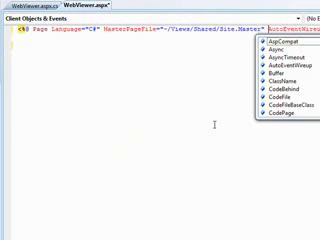
key(Escape)
text(<asp)
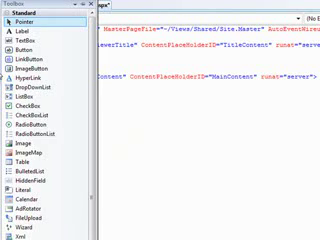
scroll(44, 120, down, 5)
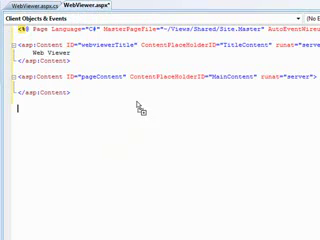
Insert a self-closing WebViewer1 control into MainContent with Height and Width set to 100%
click(62, 85)
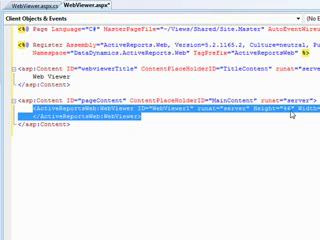
click(305, 140)
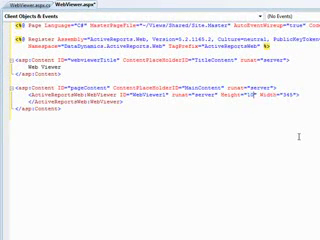
text(100%)
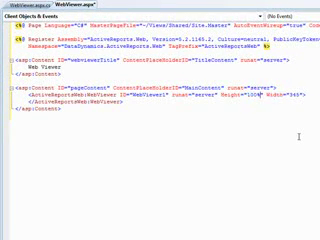
double_click(293, 94)
text(100%")
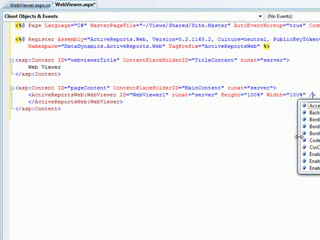
text( />)
key(shift+Down)
key(Delete)
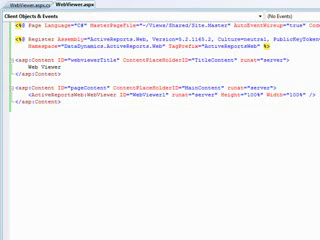
In Web.config, paste the ActiveReport, ArCacheItem and rpx handler entries below the MvcHttpHandler line
click(20, 4)
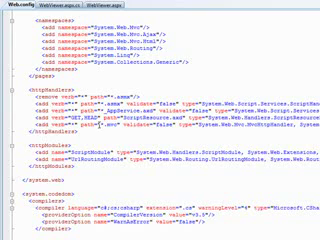
key(End)
key(Return)
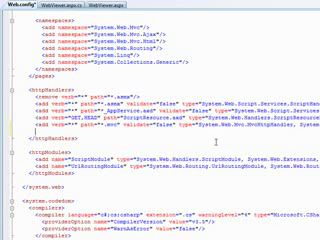
key(ctrl+v)
key(End)
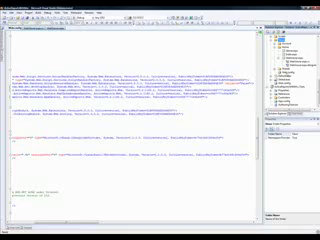
In the second Web.config, paste the three handler entries inside httpHandlers, above HttpNotFoundHandler
click(70, 28)
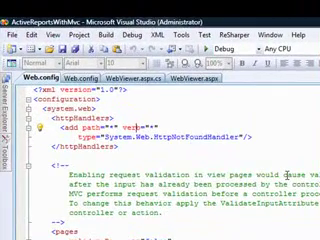
key(shift+Down)
key(shift+Down)
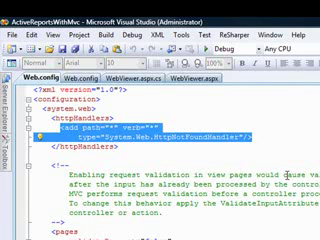
key(Up)
key(Down)
key(End)
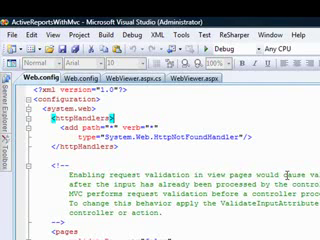
key(Return)
key(ctrl+v)
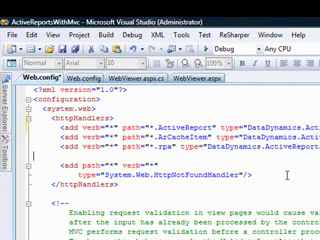
key(End)
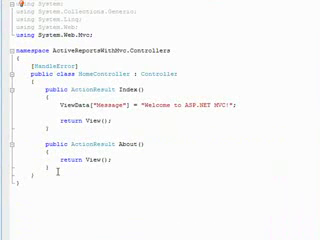
Add a WebViewer() action after About, setting ViewData["Report"] = new Report01() and returning View()
click(58, 168)
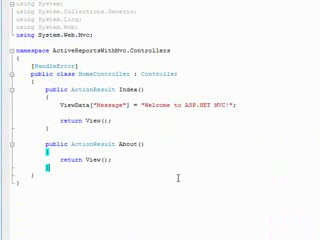
key(Return)
key(Return)
text(publ)
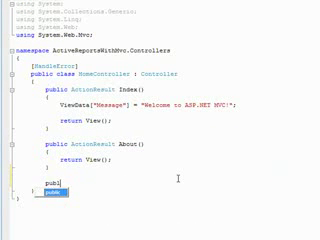
text(ic Action)
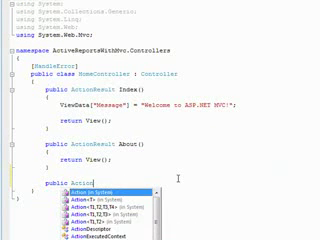
text(Re)
key(Tab)
text(Web)
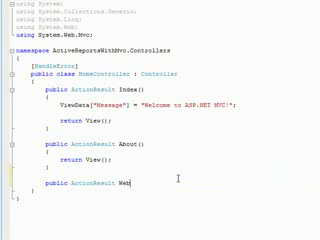
text(Viewer())
key(Return)
text({)
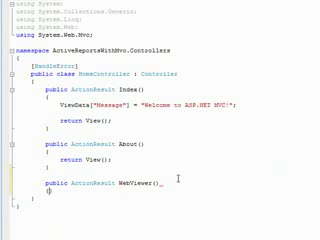
key(Return)
text(})
text(Vi)
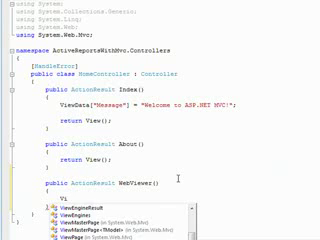
text(ewD)
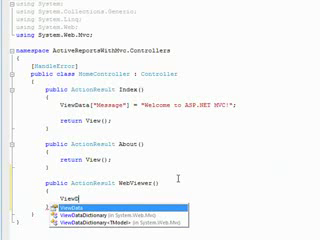
text(ata)
key(Escape)
text([")
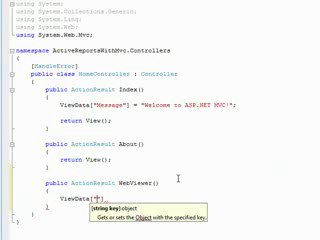
text(Repor)
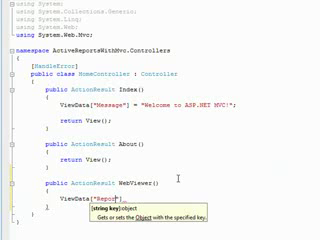
text(t"] = new )
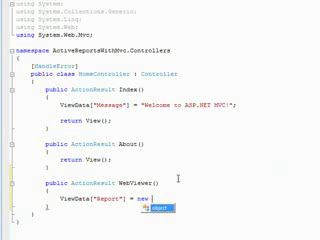
text(Repo)
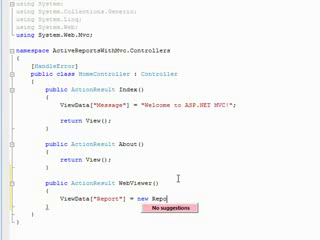
text(rt01();)
key(ctrl+period)
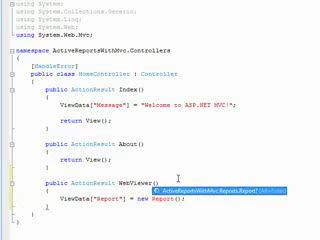
key(Return)
key(Return)
text(retu)
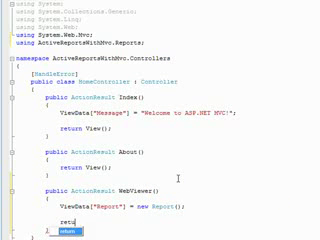
text(rn View();)
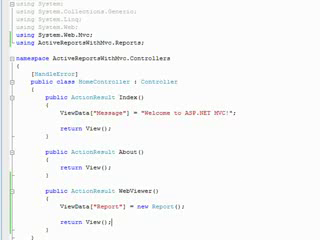
In WebViewer.aspx.cs Page_Load, assign ViewData["Report"] to WebViewer1.Report
key(ctrl+Tab)
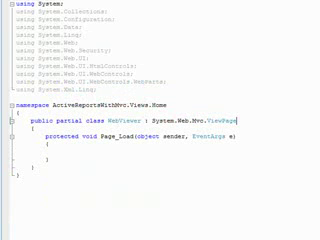
click(72, 152)
text(W)
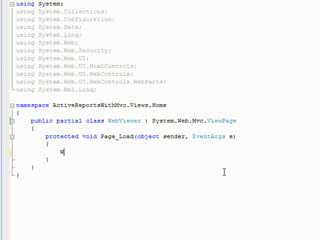
text(eb)
key(Tab)
text(1.)
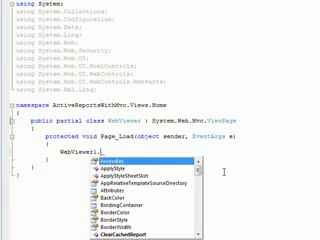
text(Rep)
key(Tab)
text(= V)
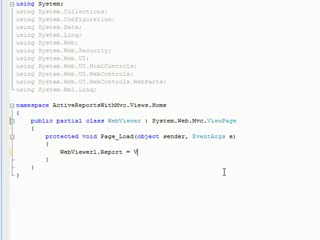
text(iewData["Re)
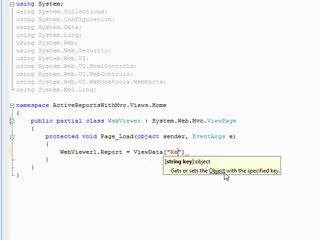
text(port"] as ac)
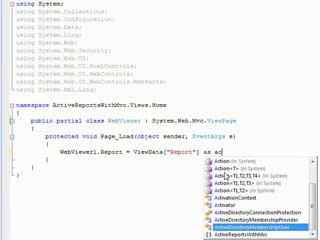
text(tiverep)
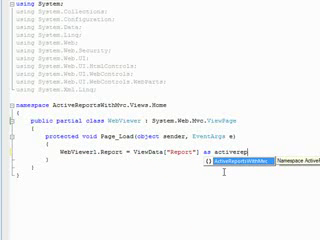
text(ort)
key(Escape)
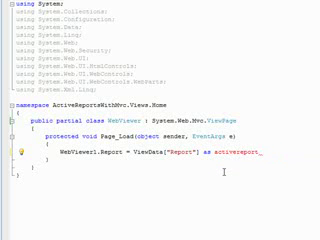
Fix the cast type to ActiveReport3, import DataDynamics.ActiveReports, and highlight the assignment
key(ctrl+Left)
key(Delete)
text(A)
key(Delete)
text(R)
key(End)
text(3;)
key(ctrl+period)
key(Return)
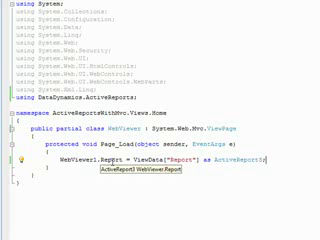
drag(68, 160, 134, 160)
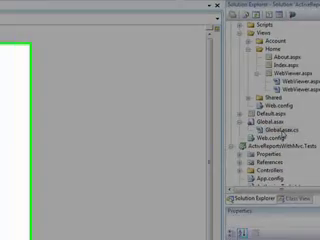
In Global.asax, add IgnoreRoute("{*allarcacheitems}") with the .*\.ArCacheItem(/.*)? constraint
double_click(278, 130)
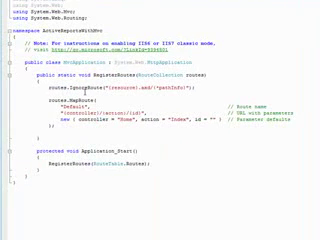
key(Return)
key(Return)
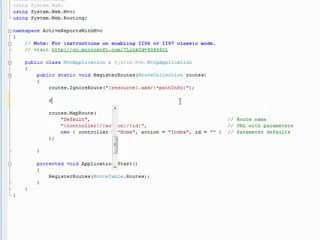
text(routes.)
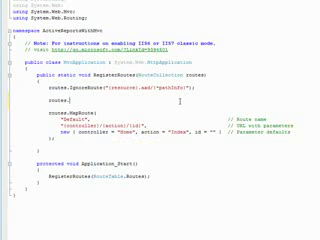
text(IgnoreRou)
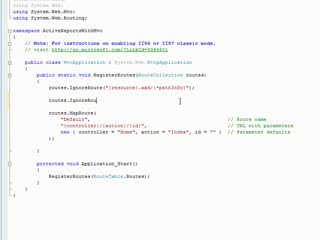
text(te("{*)
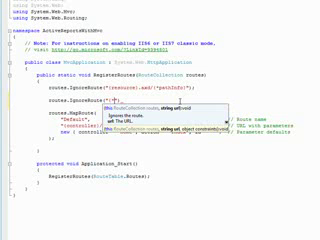
text(allaspx}", )
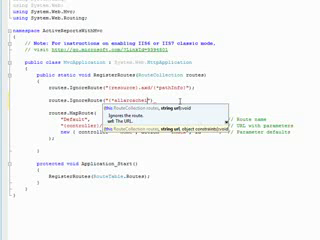
text(new { a)
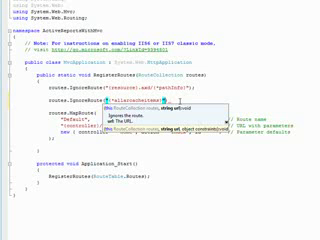
text(, new )
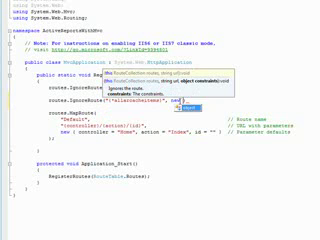
text({ })
text(allacca)
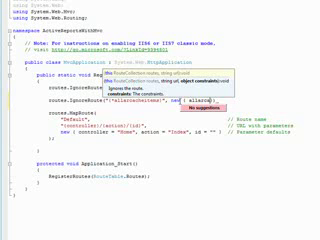
text(cheitems = @)
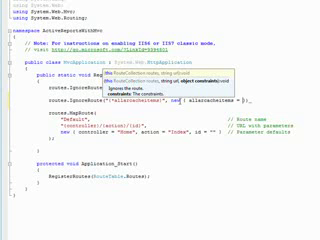
text(")
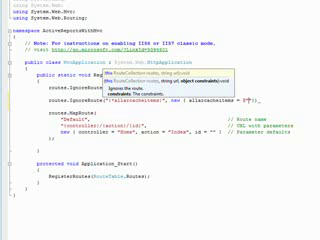
key(Escape)
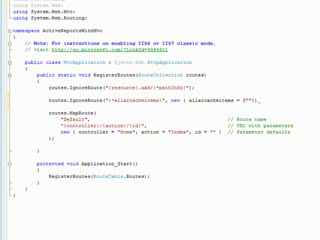
text(.*\.)
text(ArCache)
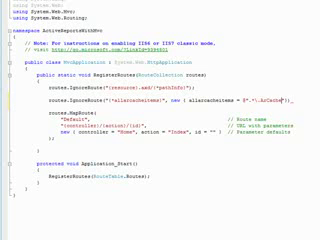
text(Item()
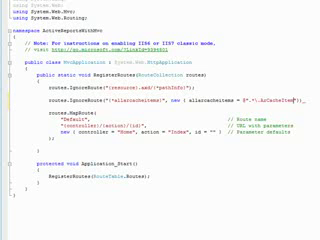
text(\)
text(.*)
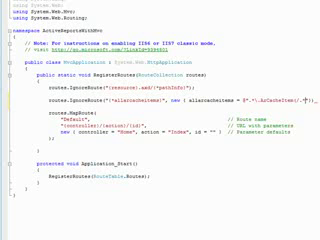
text()?"})
text();)
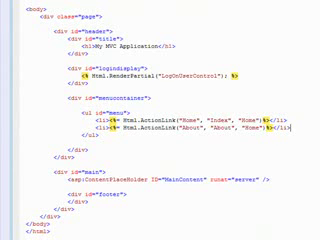
In Site.Master, add an <li> under About with Html.ActionLink("Web Viewer", "WebViewer", "Home")
key(Return)
text(<li>)
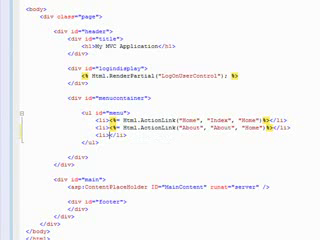
text(<)
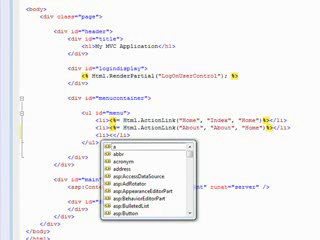
text(%= %>)
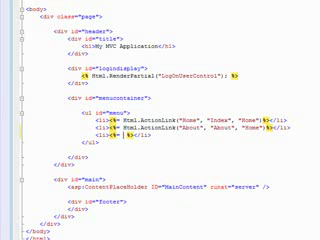
text(Html.Actio)
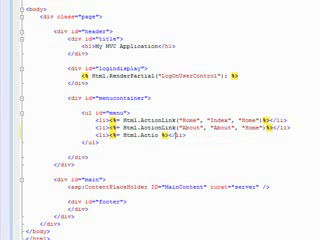
text(nLink("Web Vi)
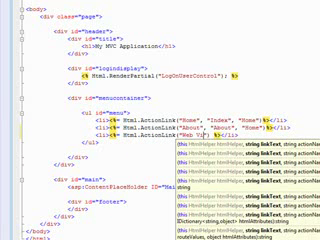
text(ewer", ")
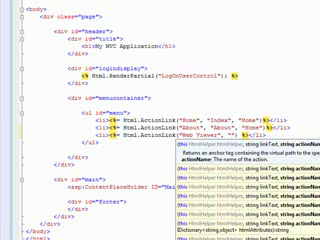
text(")
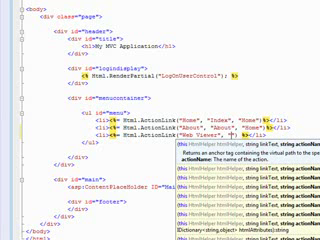
text(WebViewer)
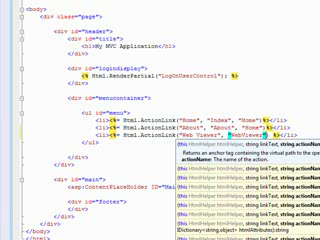
text(, ""Ho)
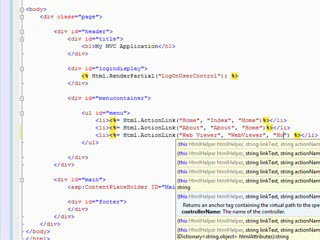
text(me)
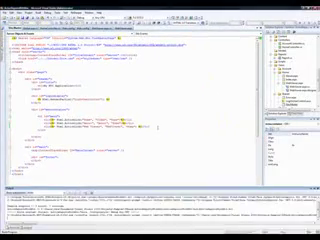
Start the site with F5 and confirm enabling debugging in the Debugging Not Enabled dialog
key(F5)
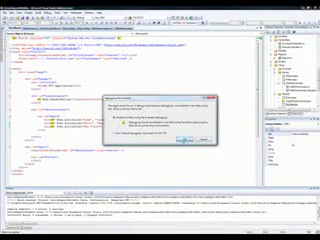
click(184, 138)
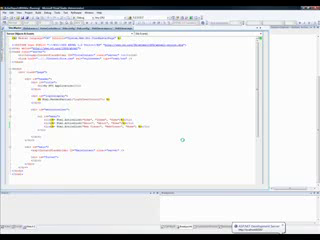